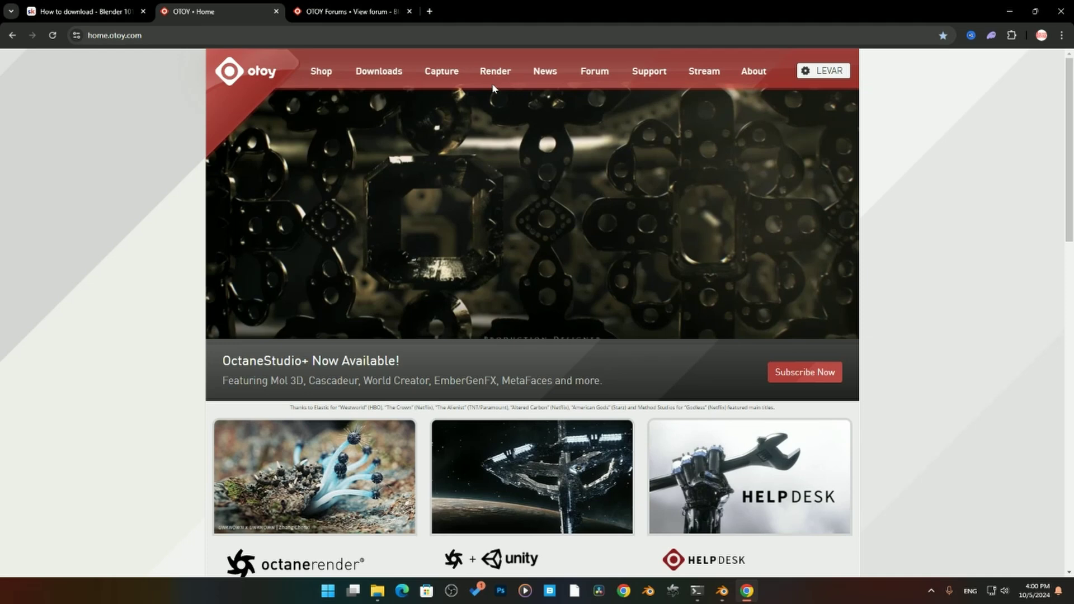
Go to the OctaneRender Free Trial page and show the Prime (Free Tier | CUDA) offer
mouse_move(494, 80)
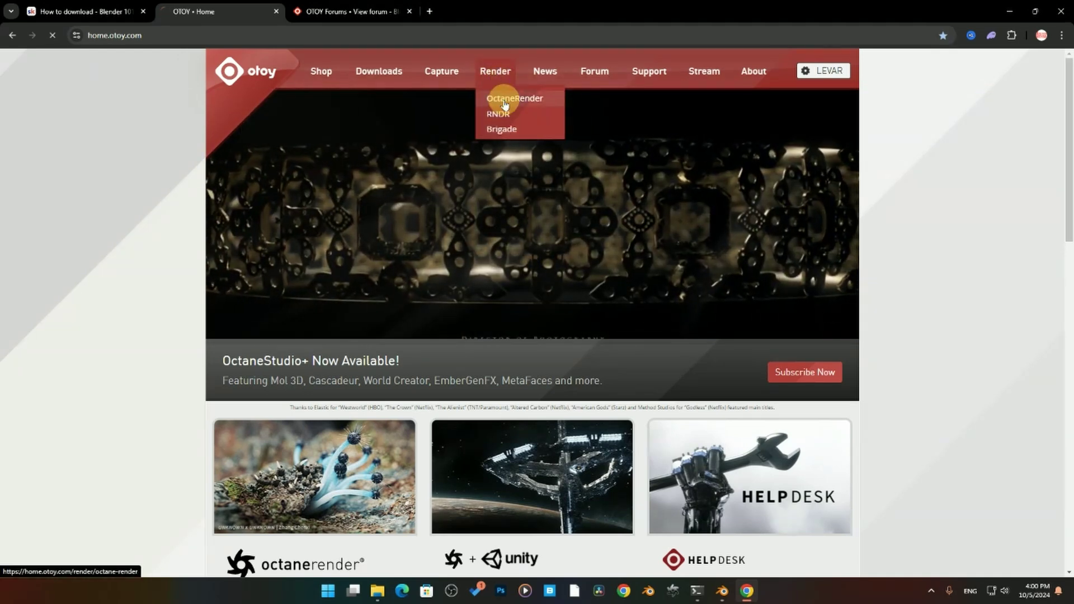
click(488, 98)
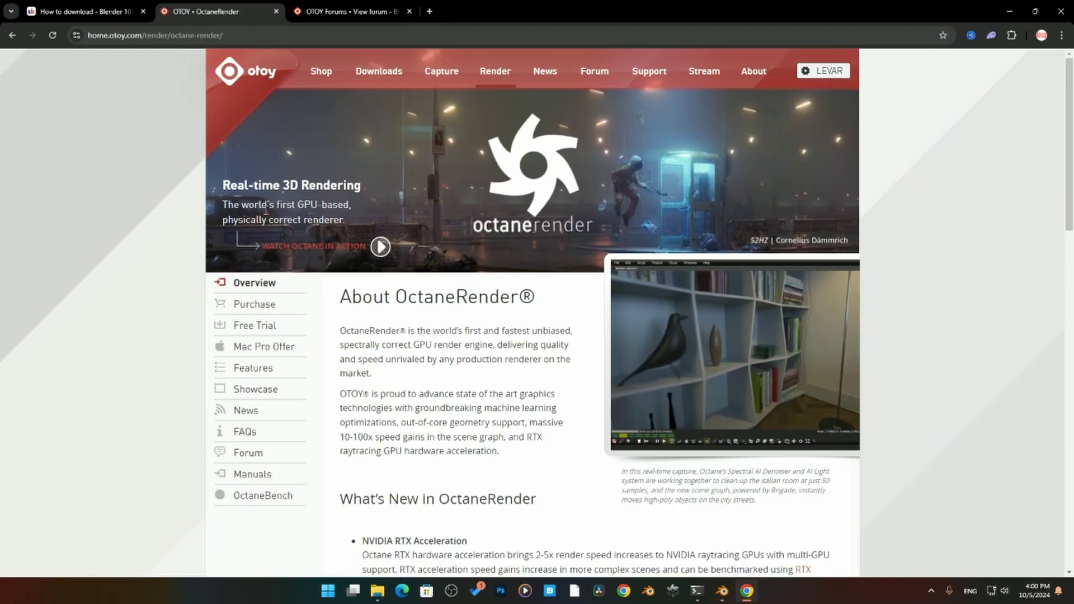
click(267, 329)
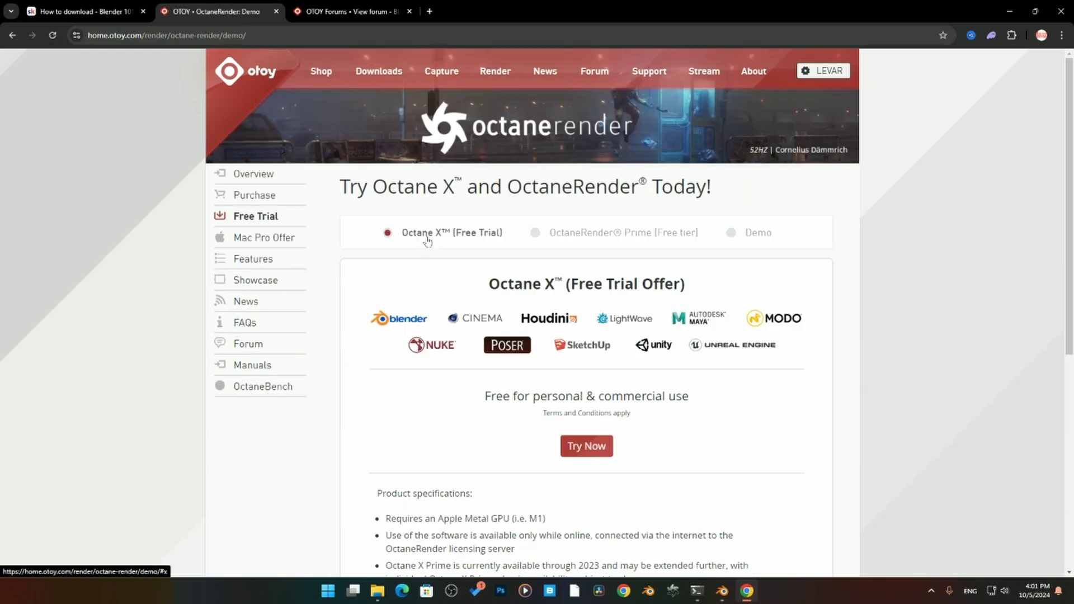
click(560, 239)
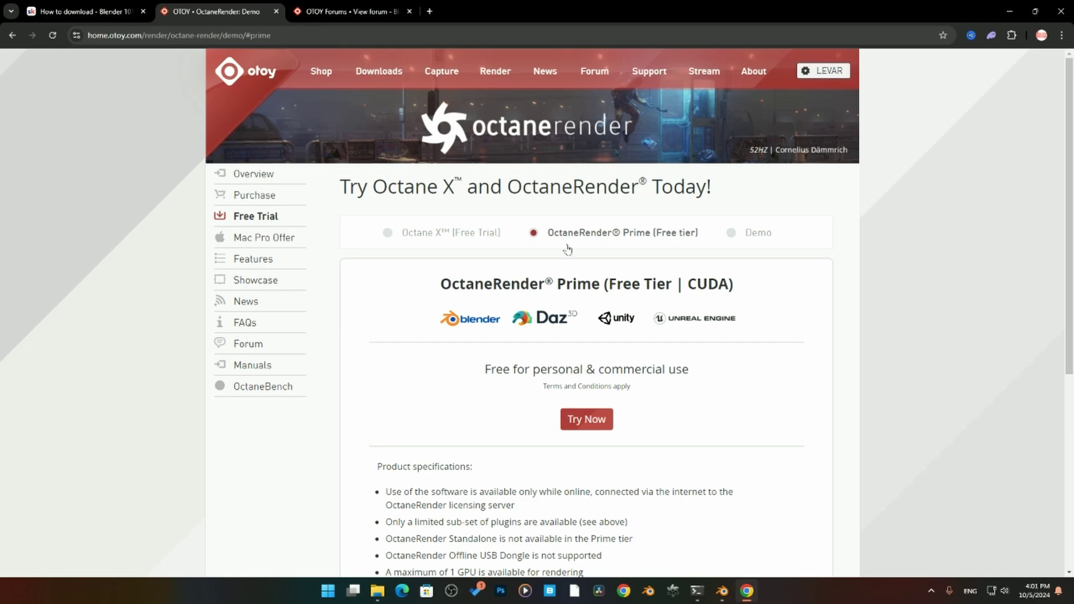
Apply for the OctaneRender Prime Free Tier and look over the Blender edition's update date
click(592, 422)
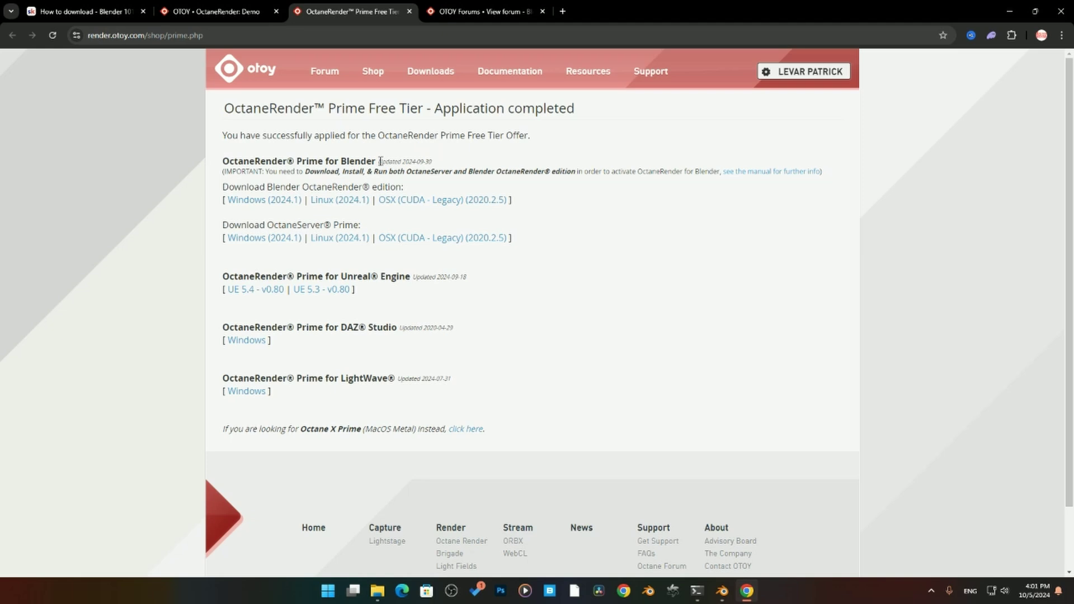
drag(380, 162, 419, 166)
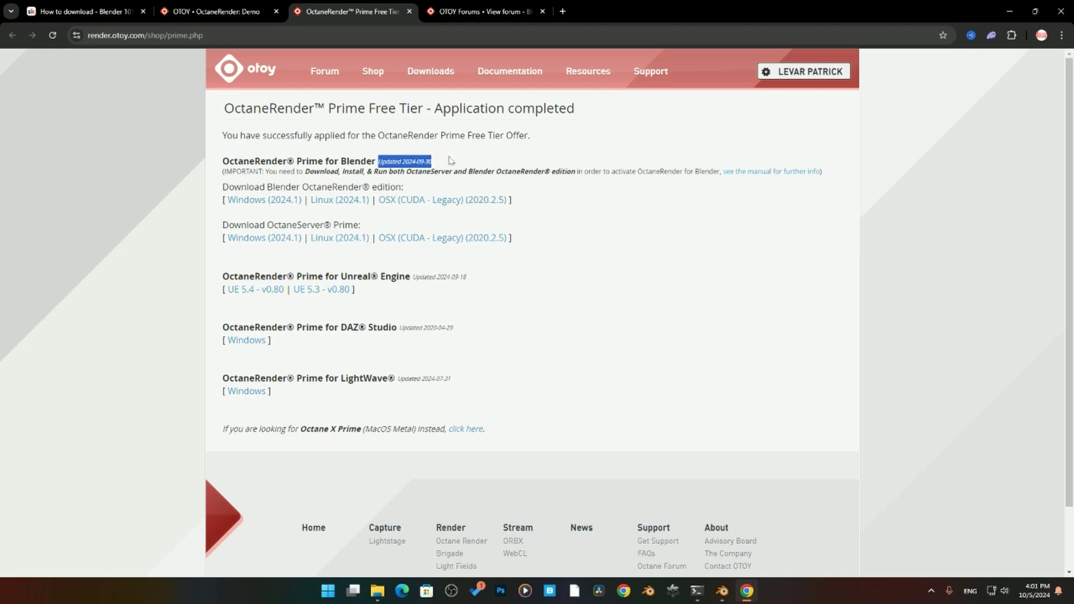
click(231, 156)
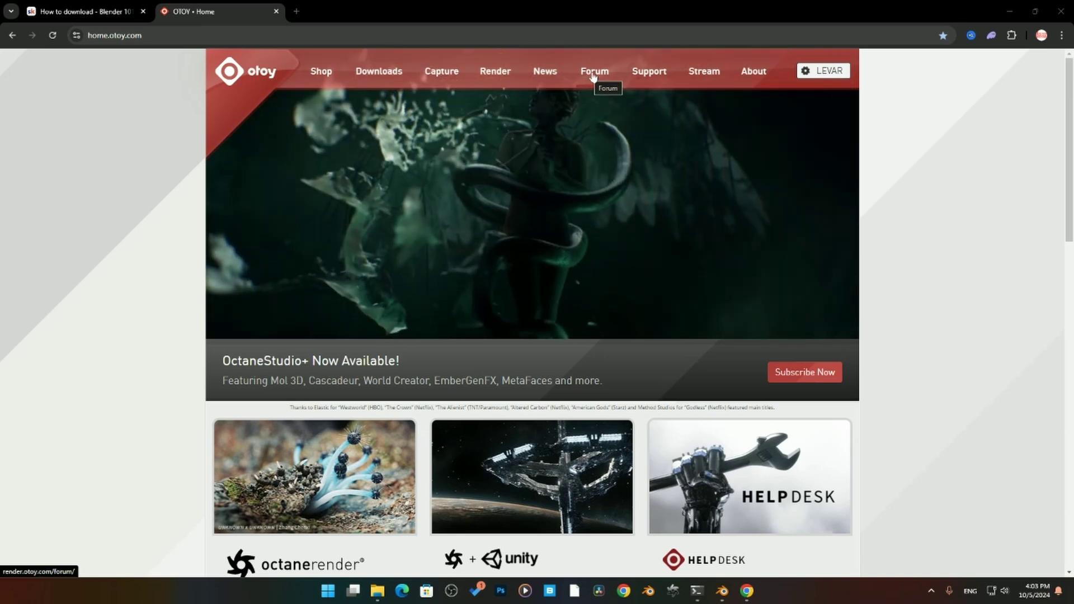
Navigate from the forum home through the Blender plugin subforum to its Releases listing
click(593, 76)
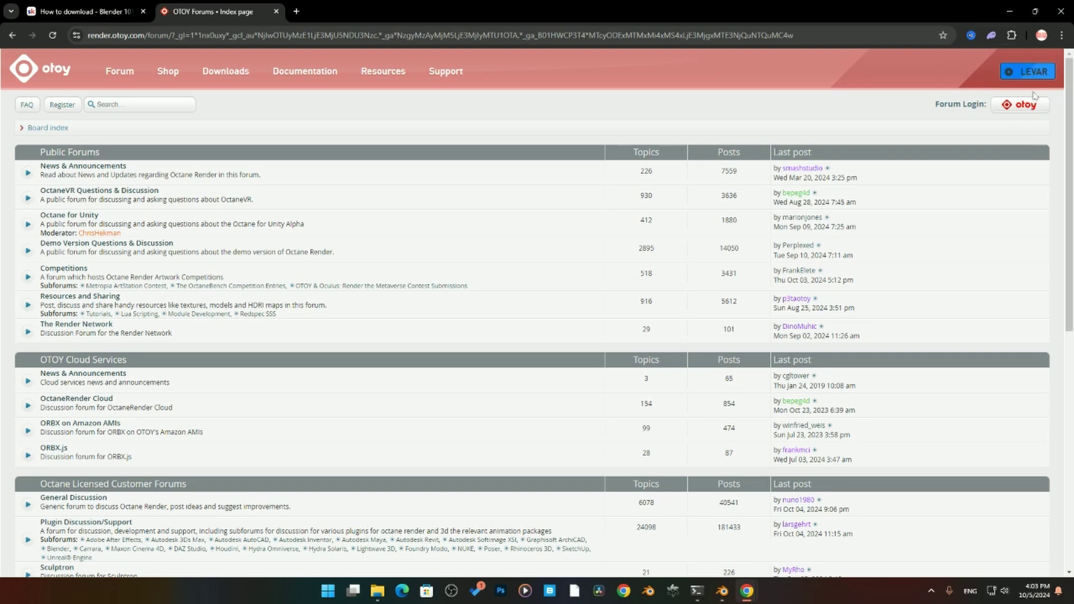
scroll(214, 298, down, 3)
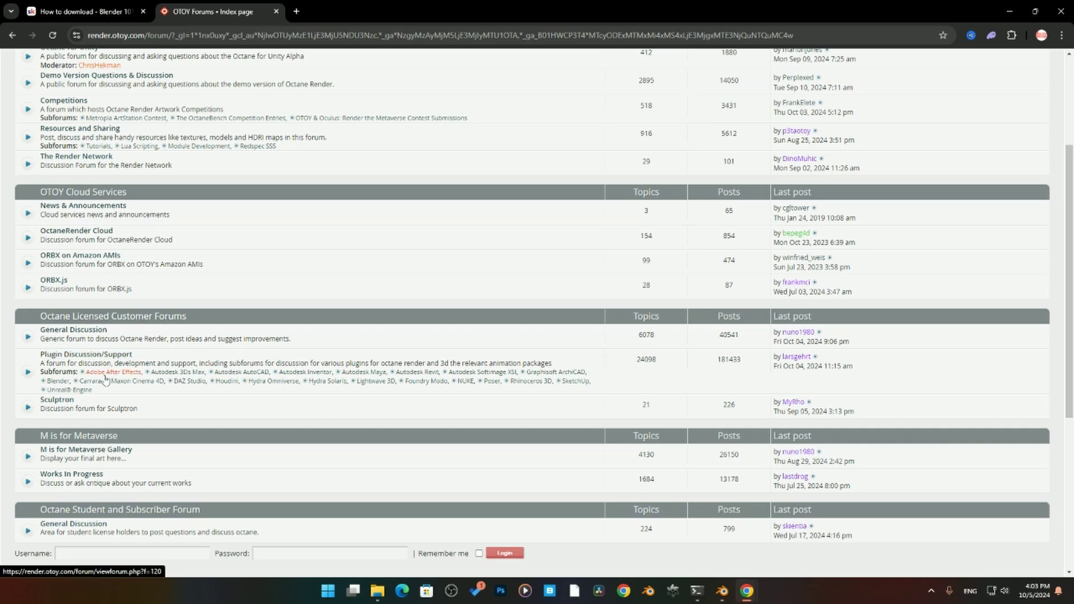
click(58, 383)
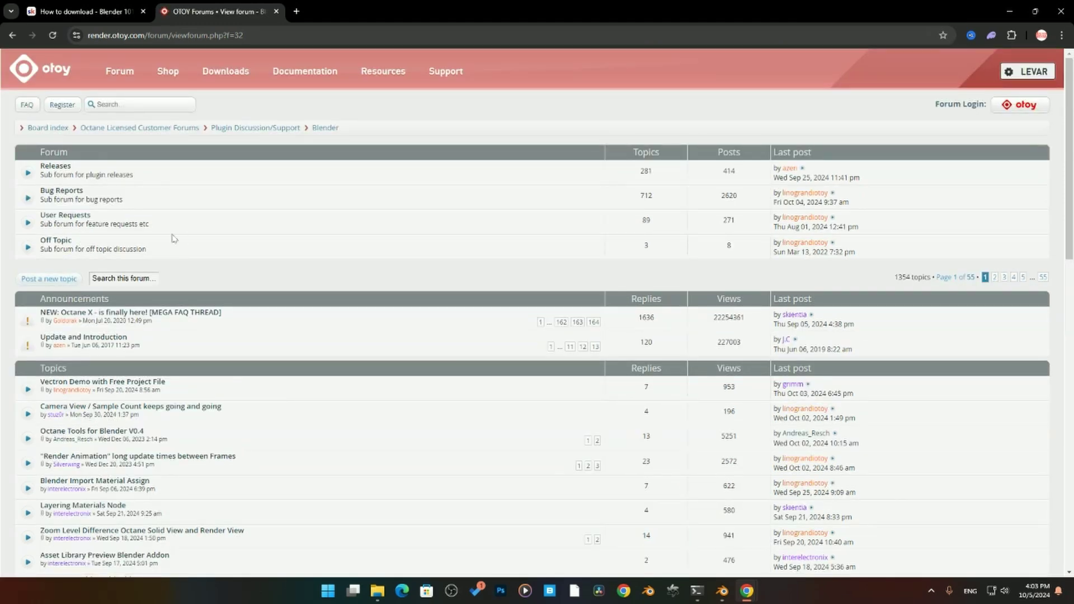
click(55, 167)
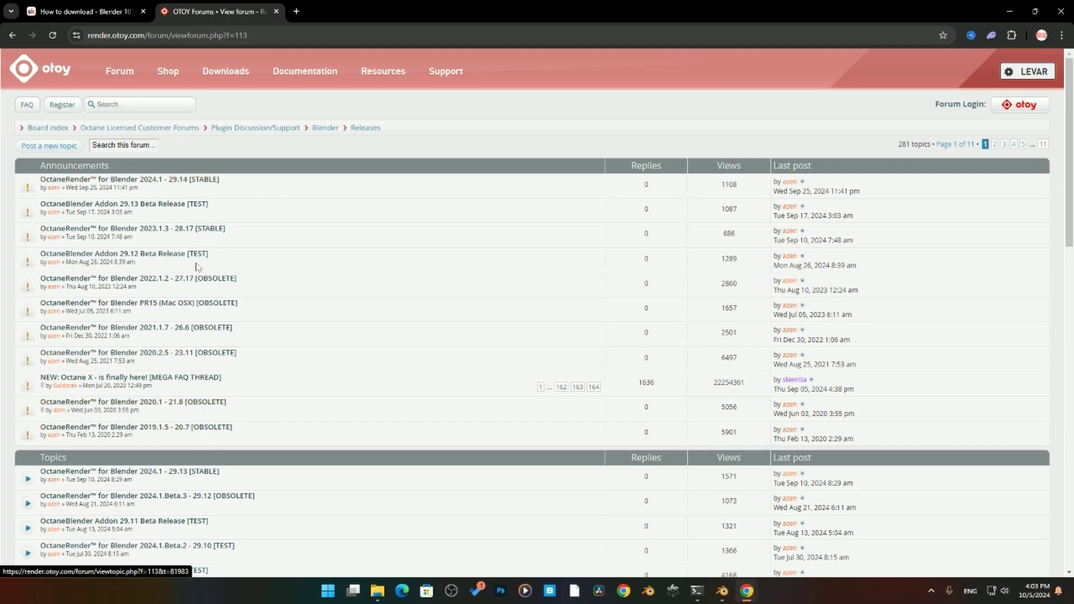
Open the 2024.1 - 29.14 [STABLE] release post and read its introduction
click(192, 180)
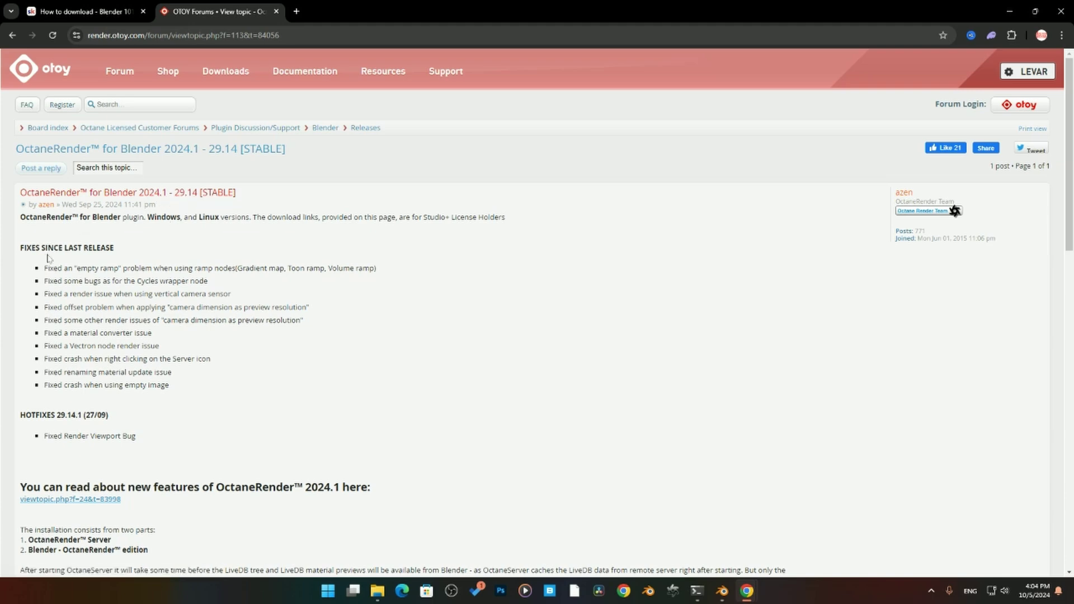
scroll(61, 251, down, 3)
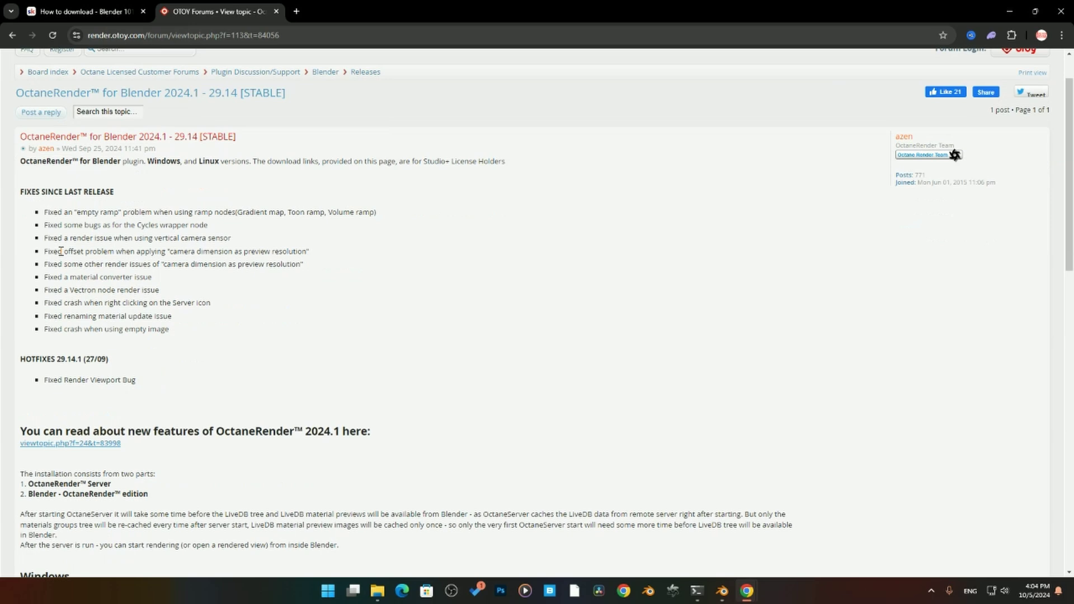
scroll(60, 257, up, 1)
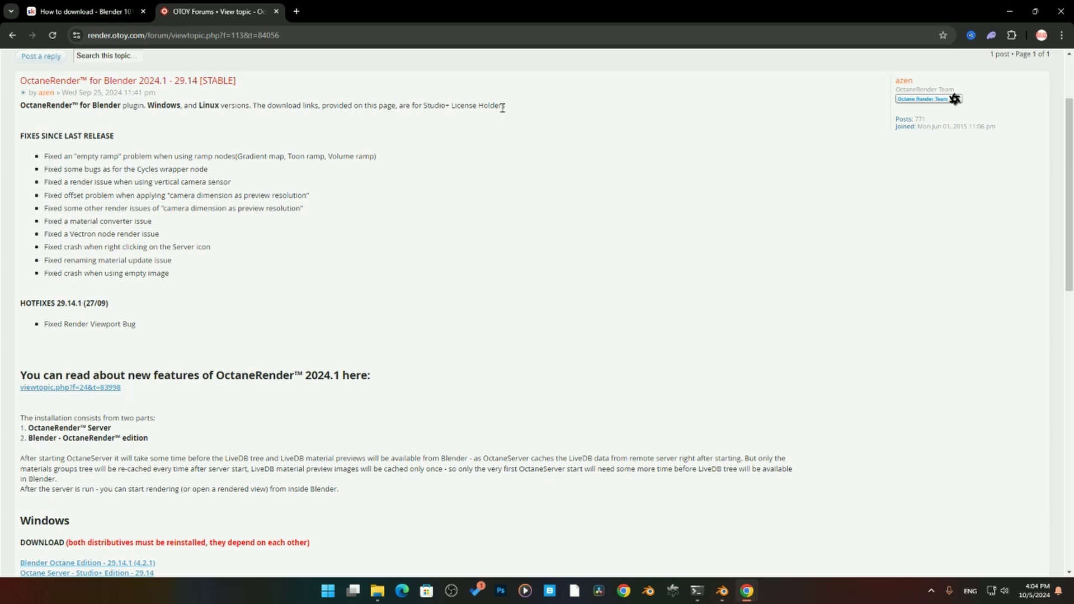
drag(507, 106, 25, 92)
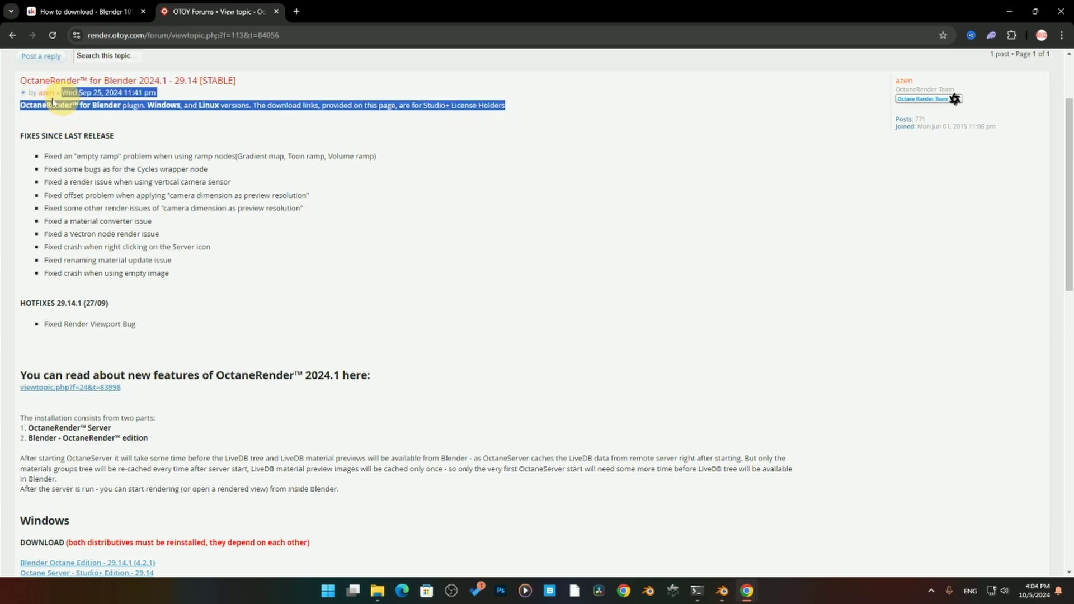
click(340, 122)
click(511, 124)
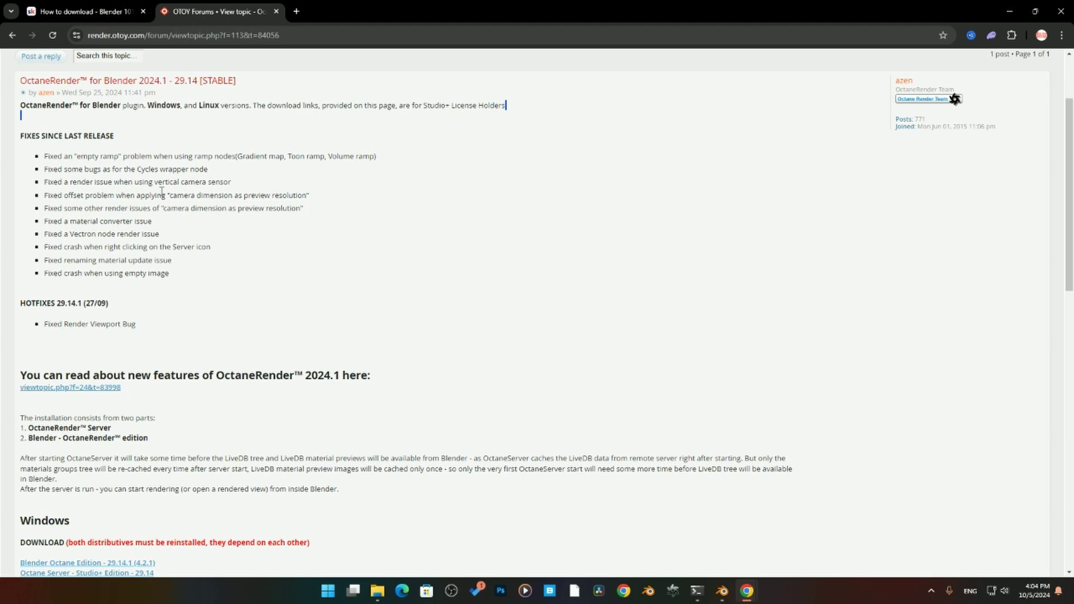
scroll(163, 195, down, 4)
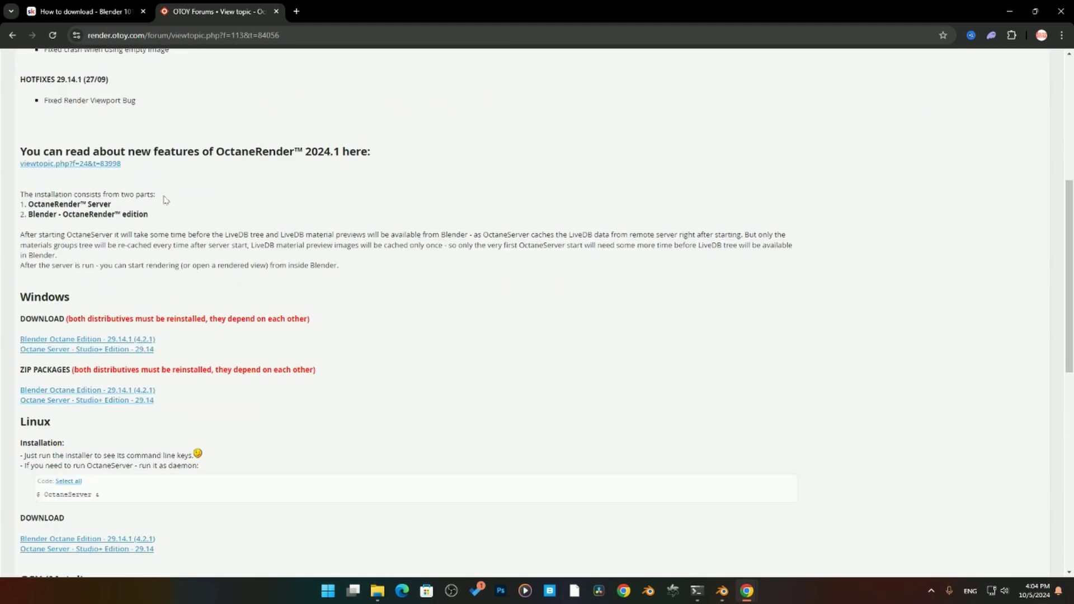
scroll(166, 200, down, 4)
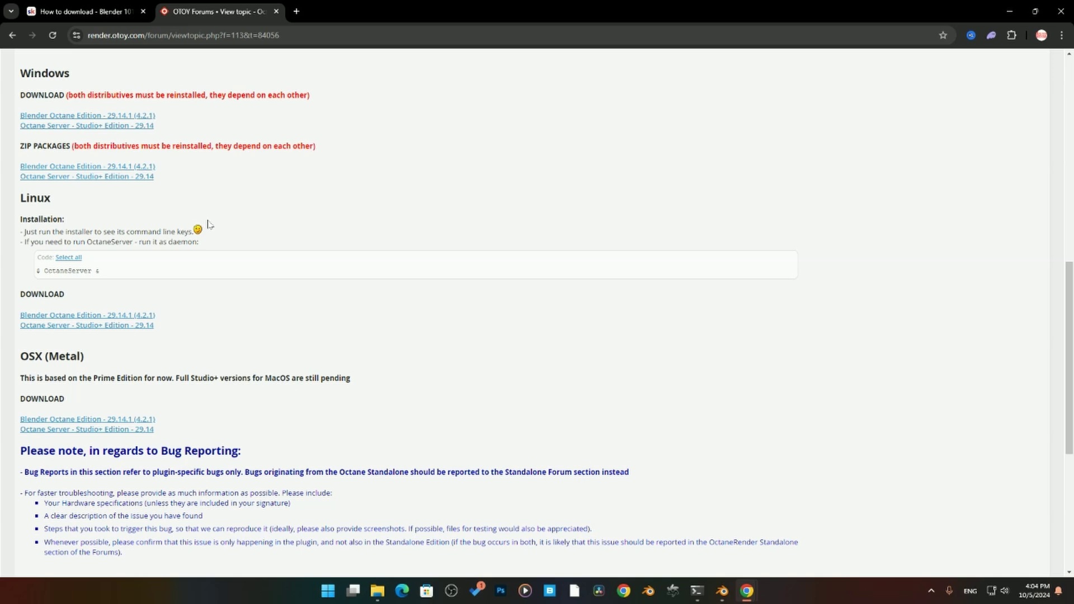
Try the Windows Blender Octane Edition download, returning to the post after the permission error
click(97, 117)
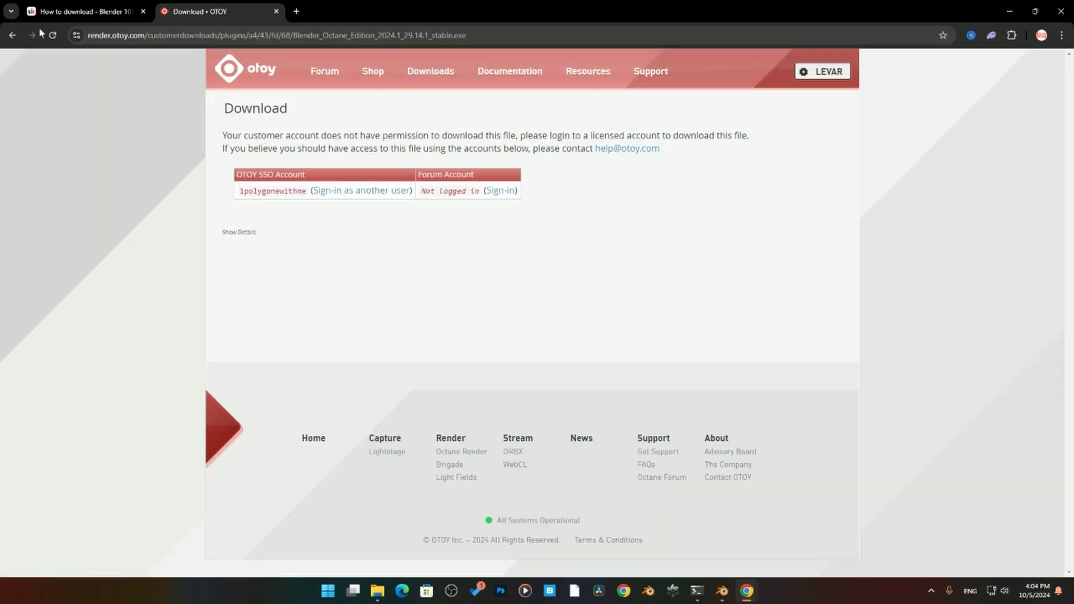
click(12, 34)
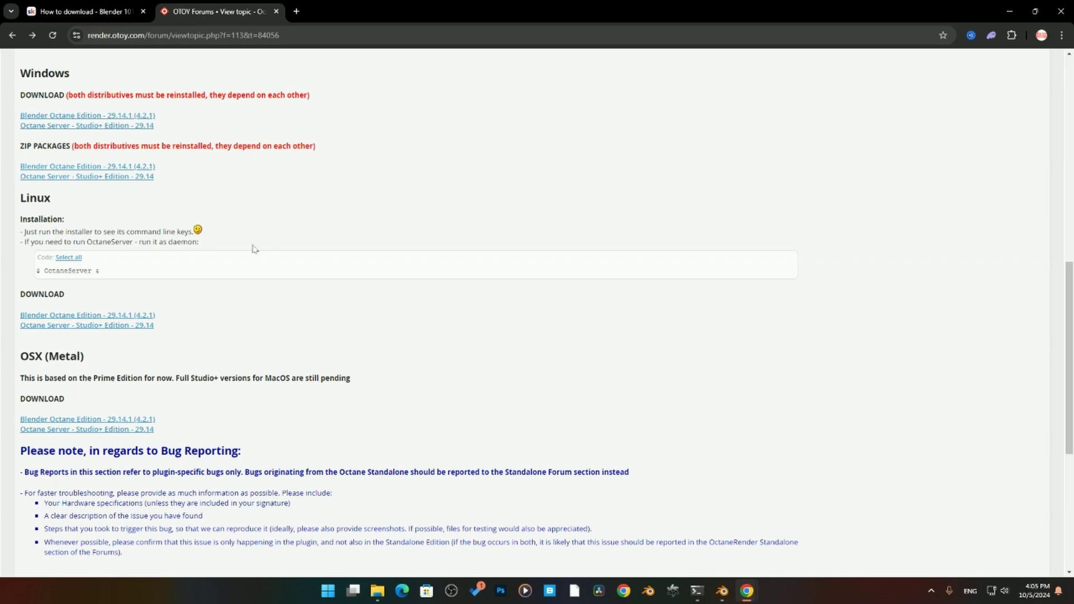
scroll(253, 248, down, 1)
scroll(336, 273, down, 3)
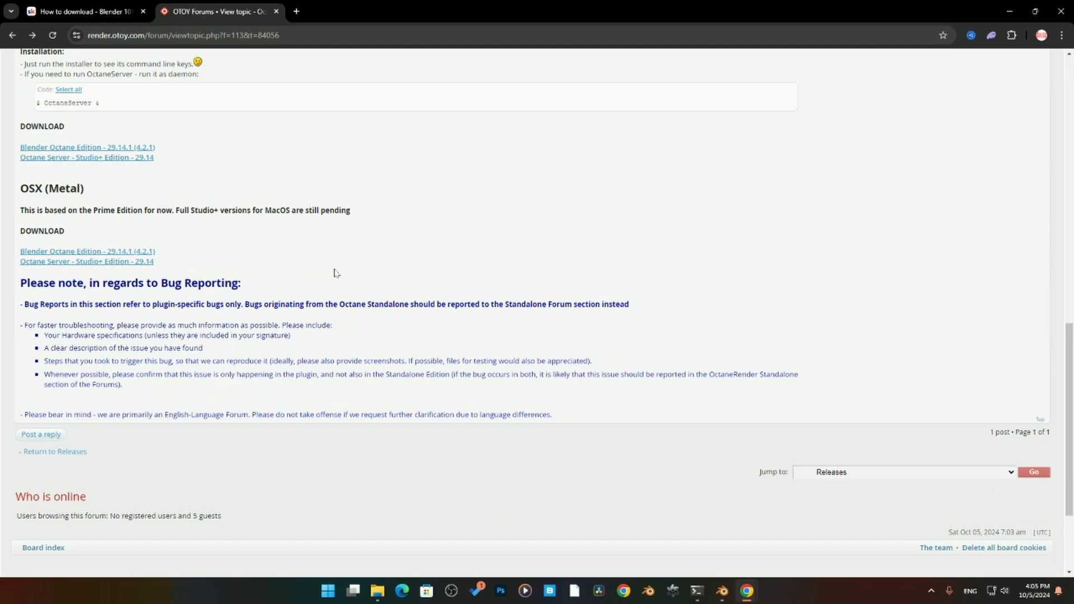
scroll(334, 272, up, 10)
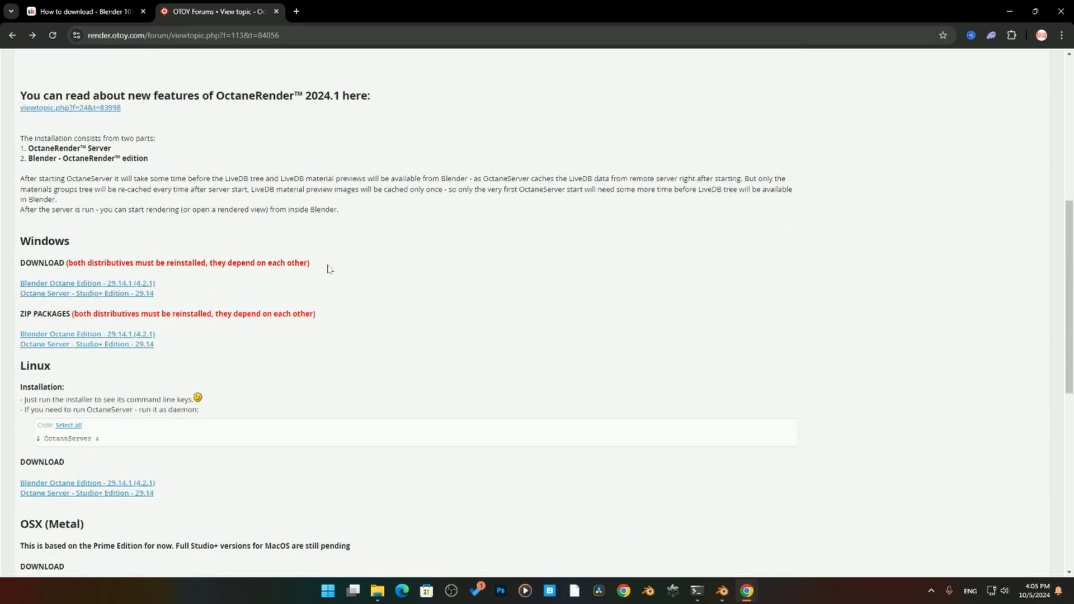
scroll(327, 272, up, 1)
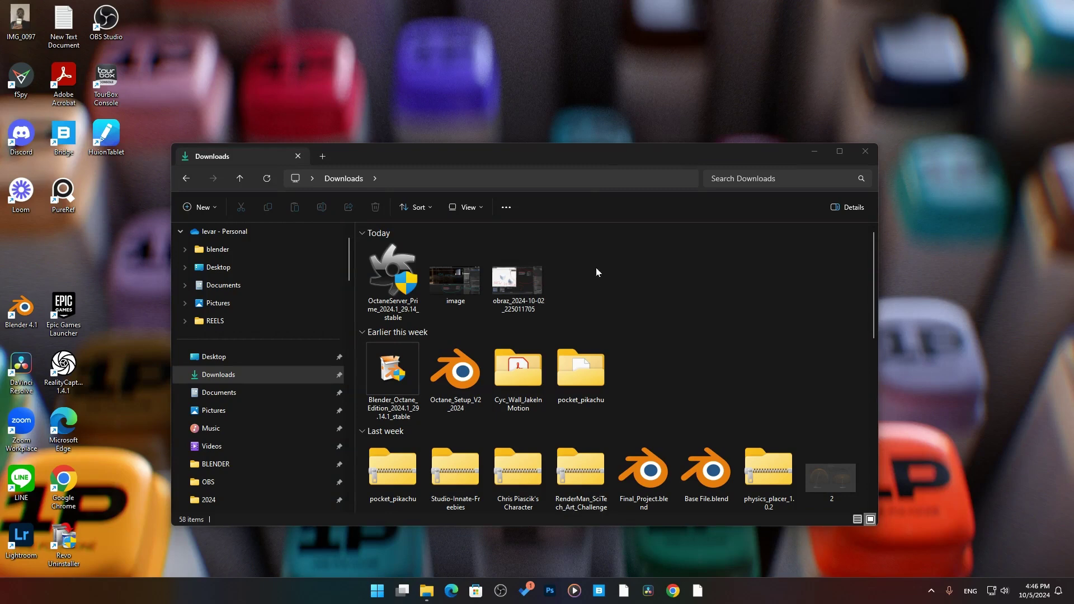
Run the Blender Octane Edition installer and install 2024.1 29.14 to the default folder
drag(617, 158, 638, 83)
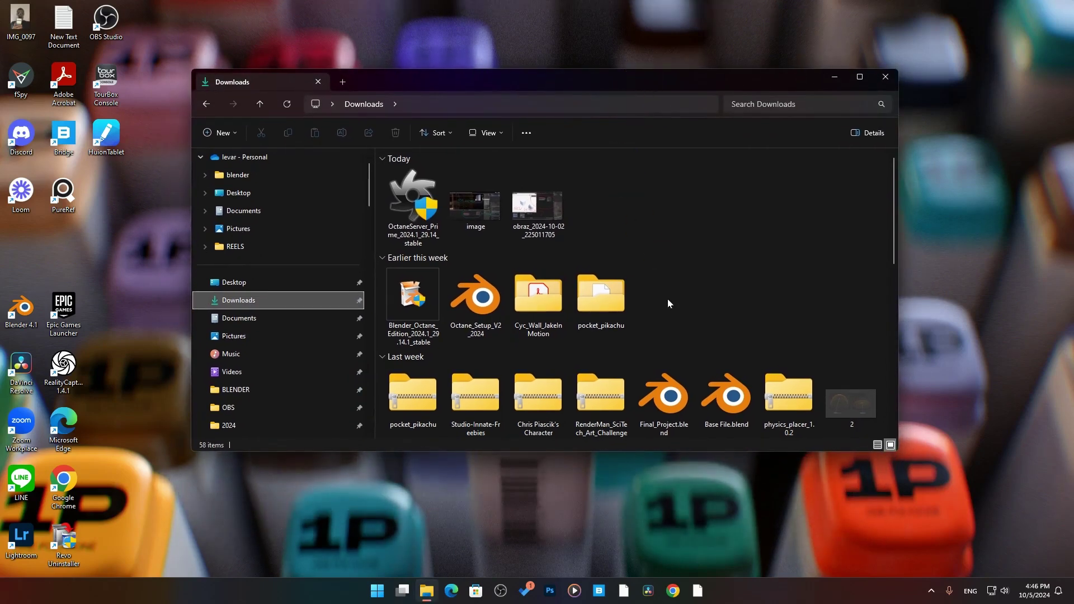
double_click(412, 293)
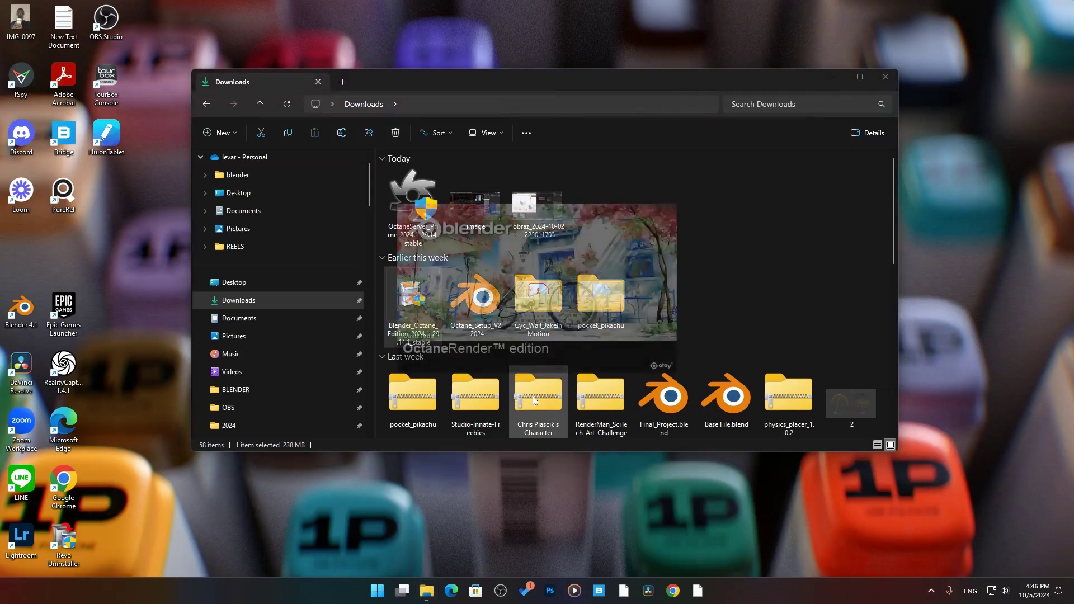
click(607, 386)
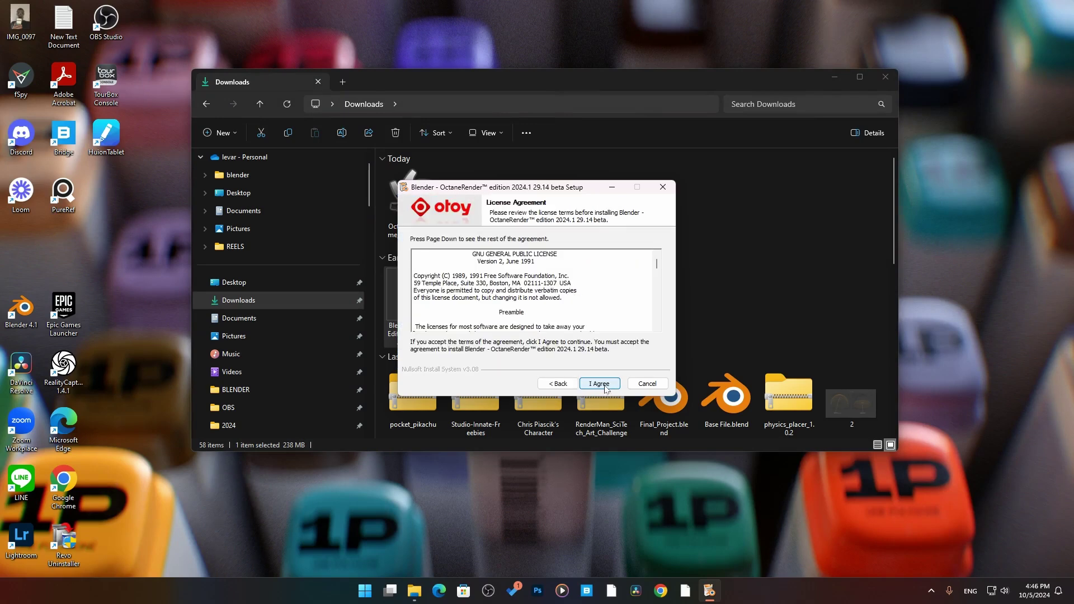
click(602, 385)
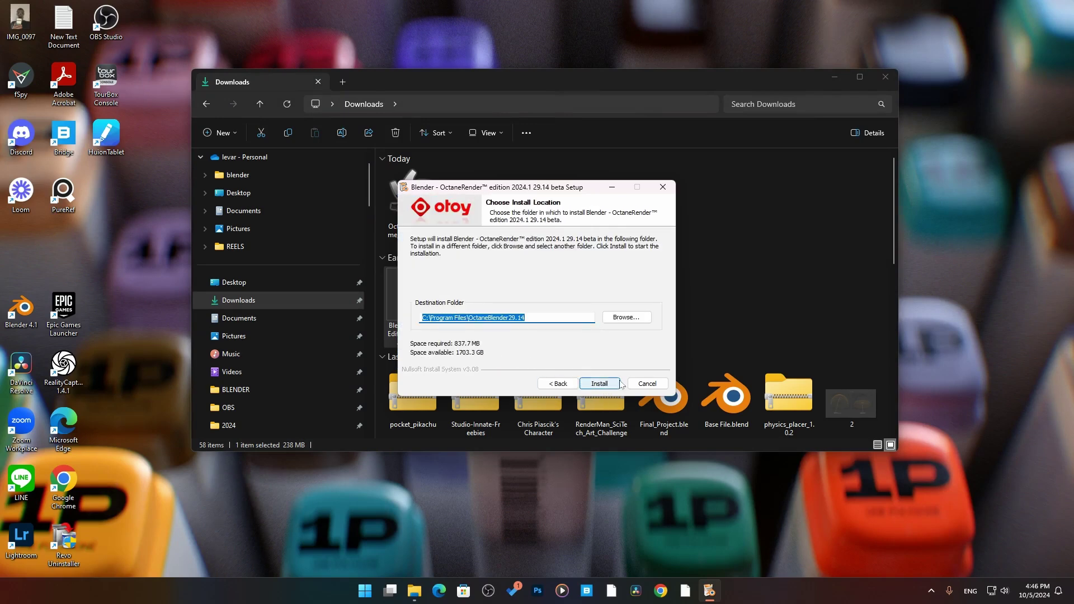
click(615, 384)
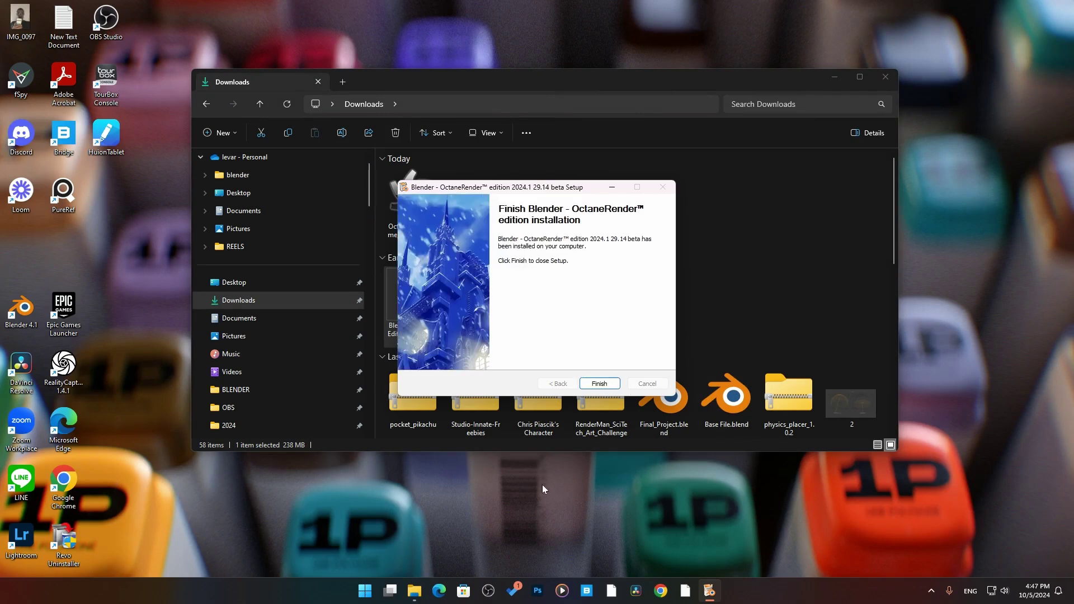
click(596, 385)
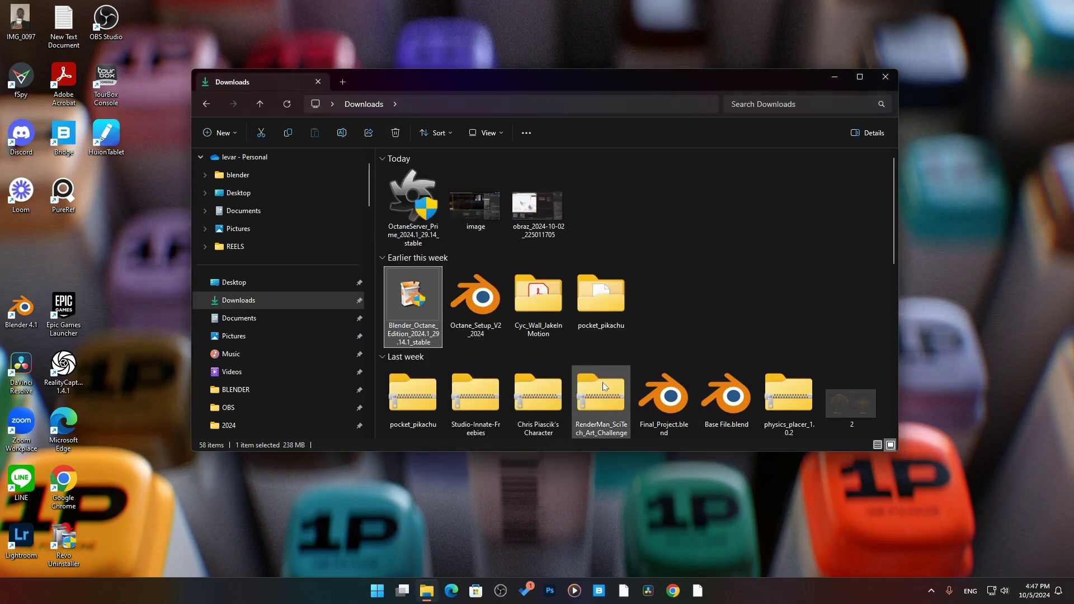
Launch the OctaneServer Prime installer, letting it run past the unrecognised-app warning
double_click(419, 200)
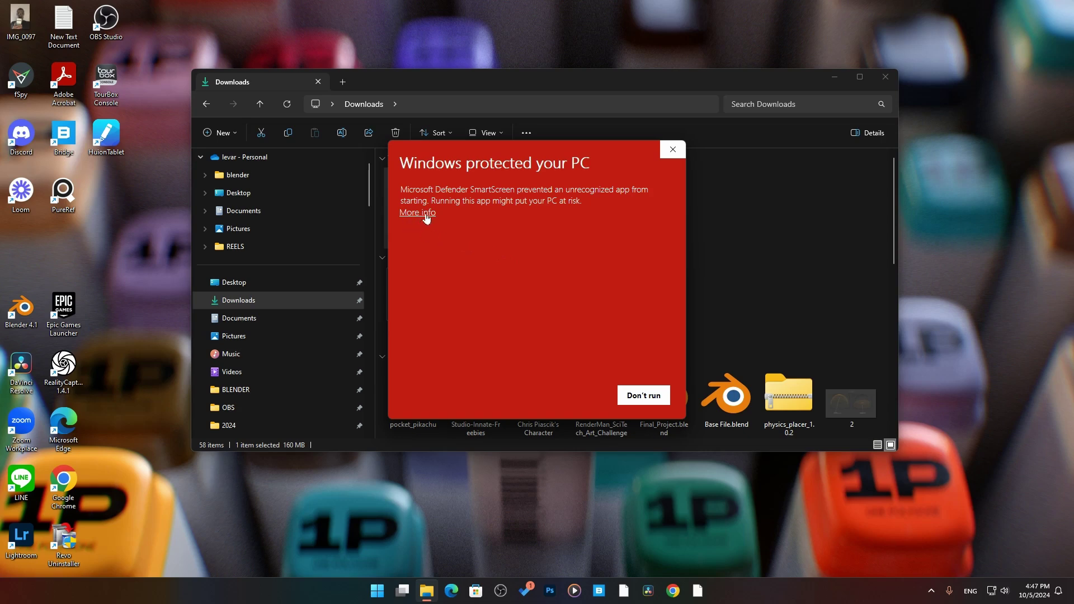
click(417, 214)
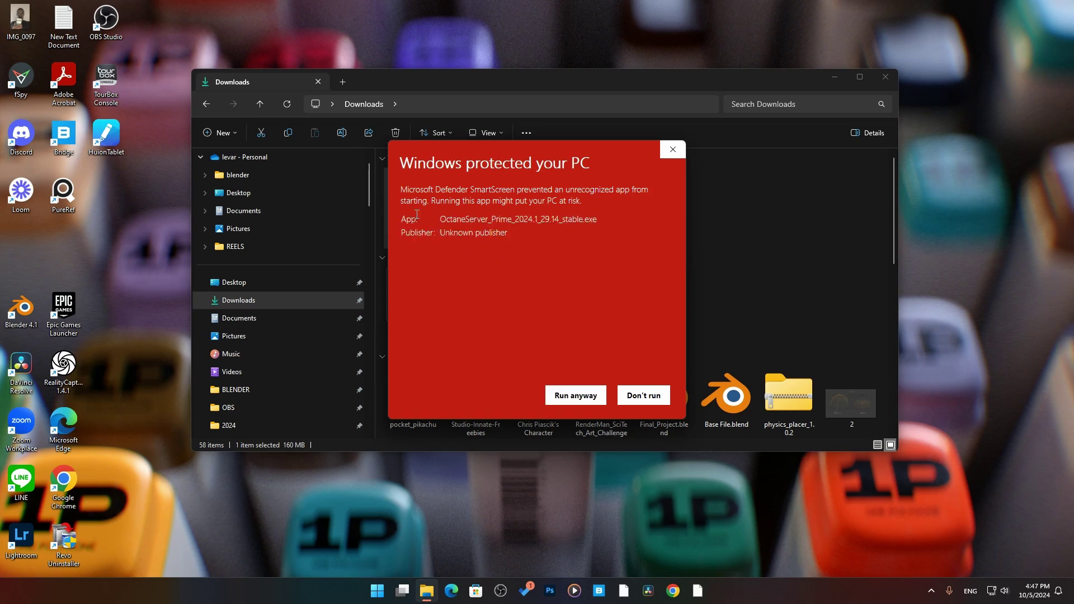
click(561, 398)
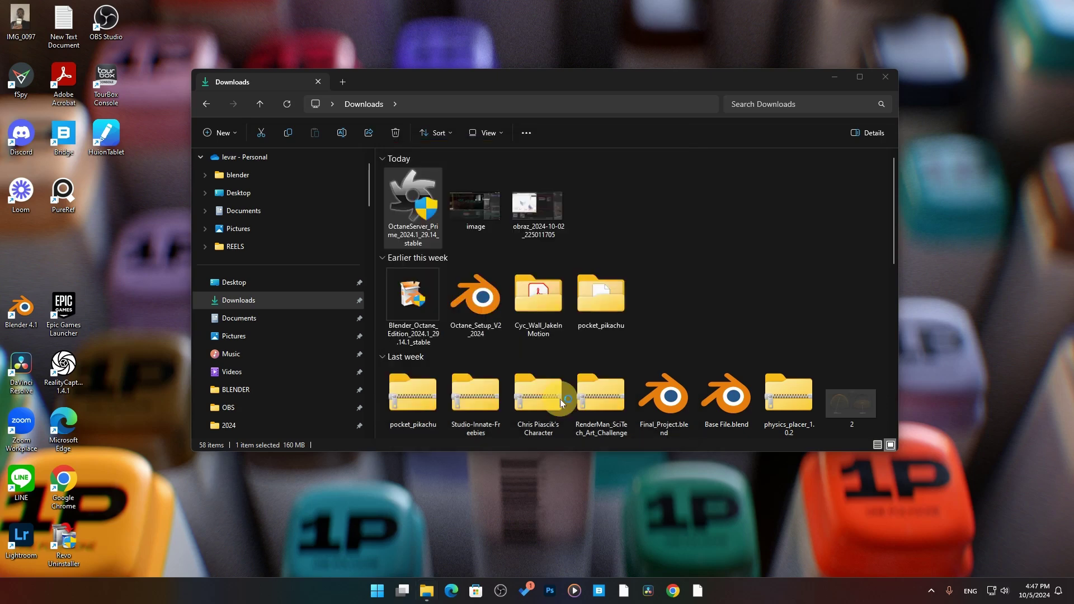
mouse_move(713, 584)
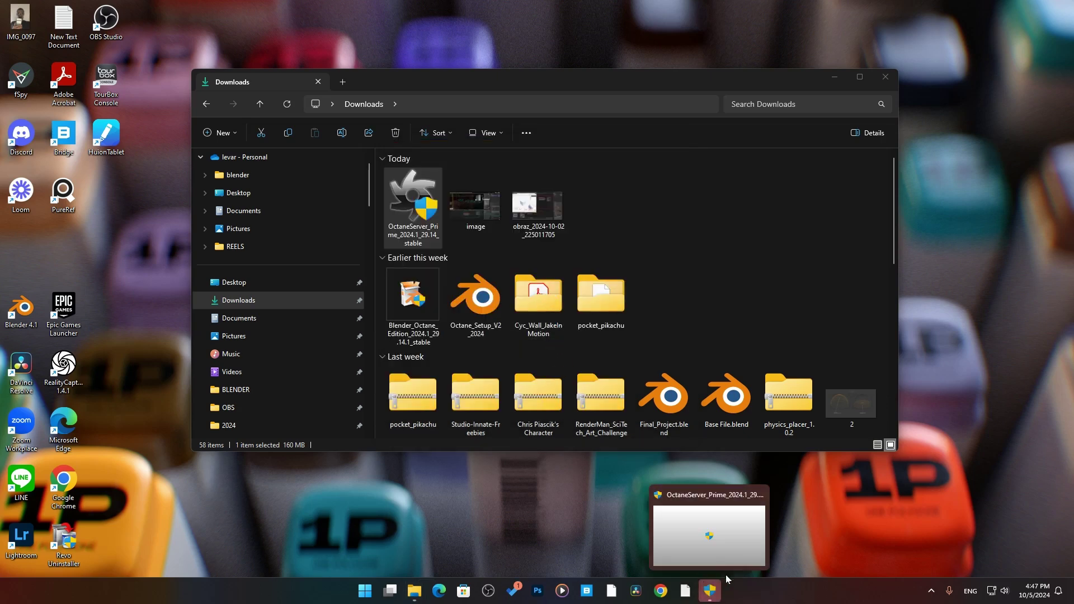
click(714, 597)
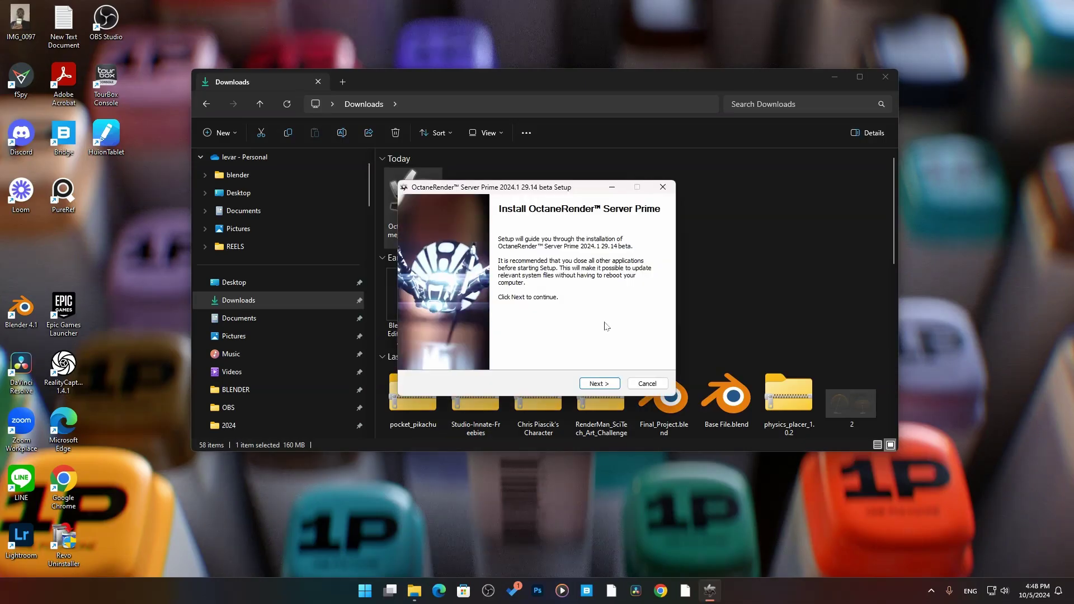
Install OctaneRender Server Prime to the default folder and return to the desktop
click(599, 384)
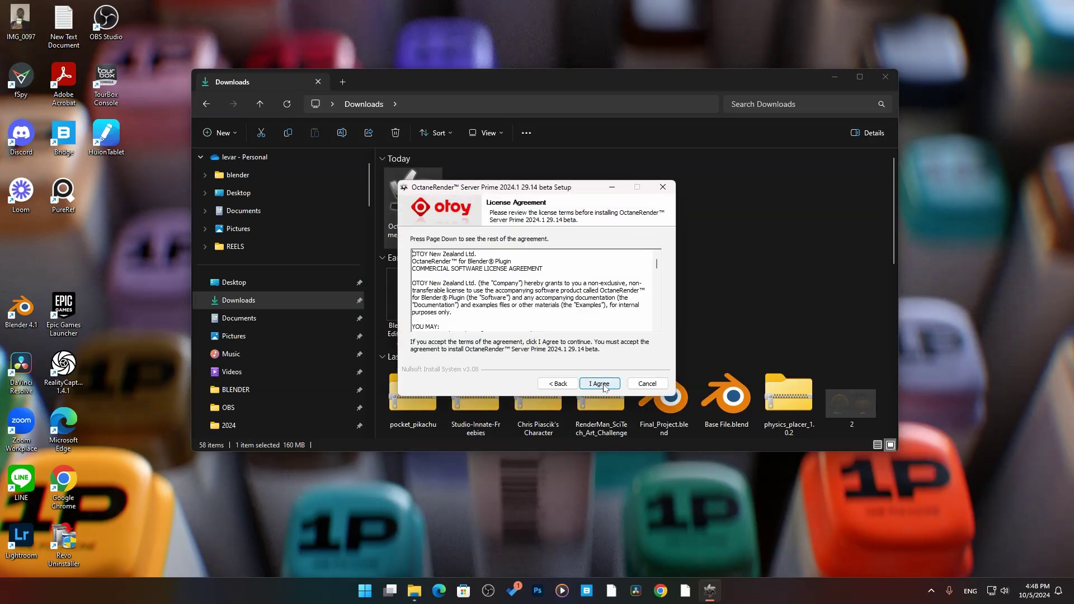
click(599, 384)
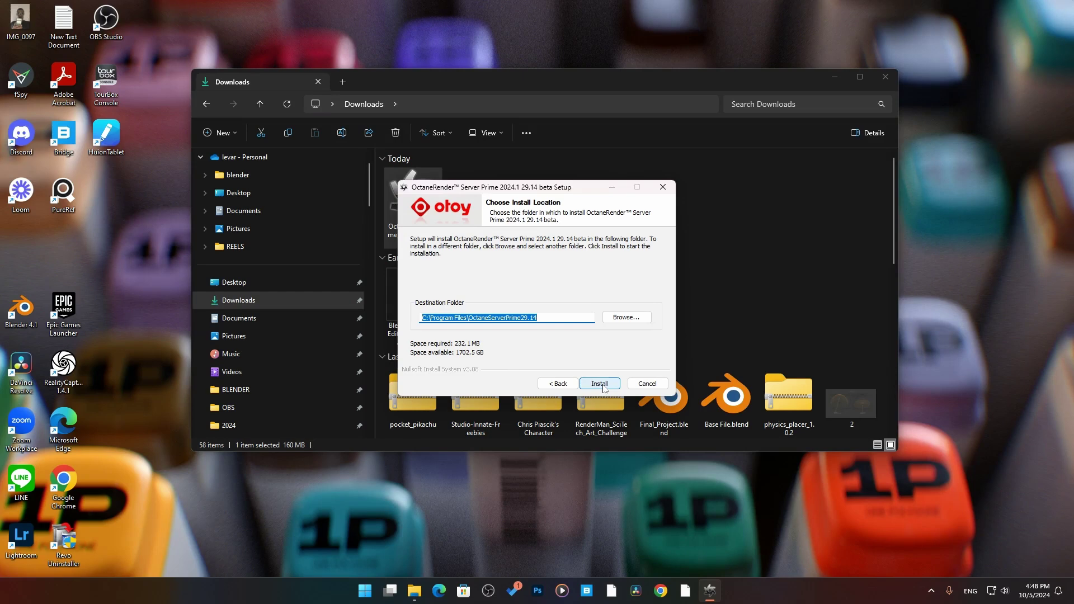
click(600, 384)
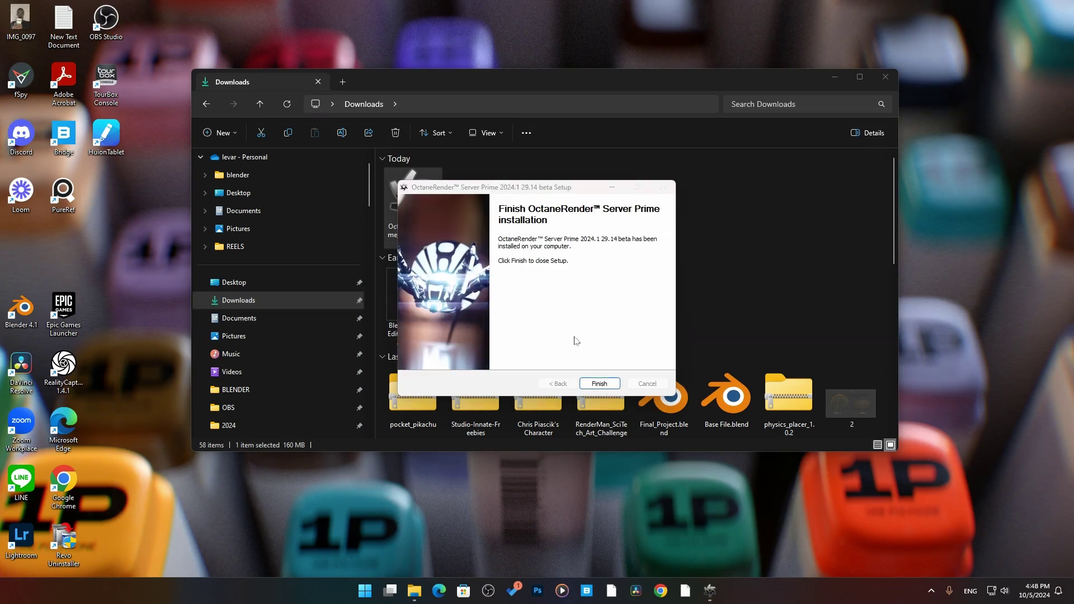
click(607, 386)
key(super+d)
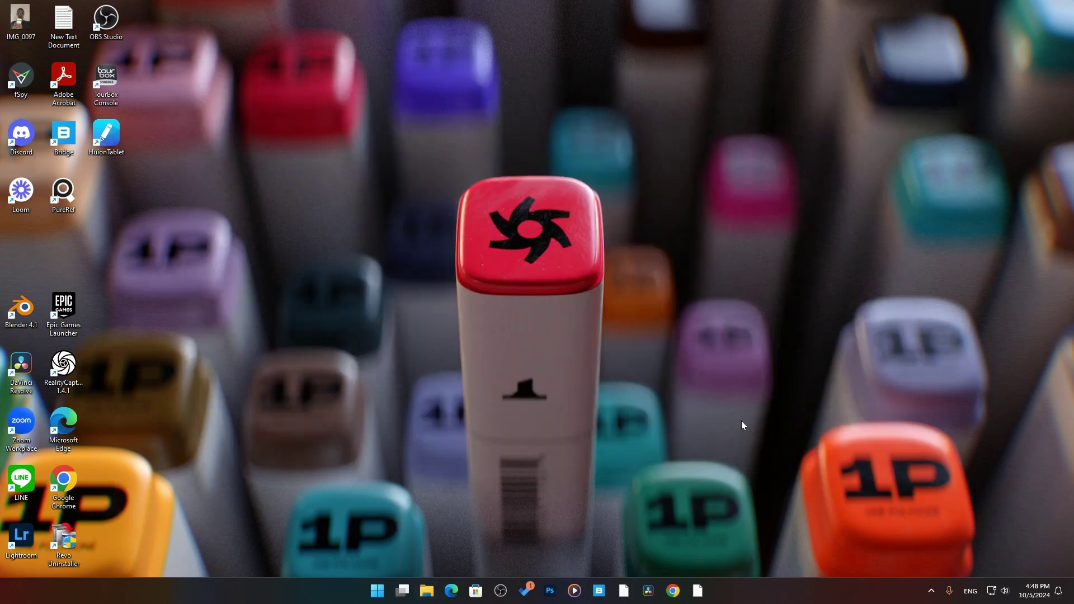
Find Blender Octane Edition under All apps and unpin it from the taskbar
click(377, 590)
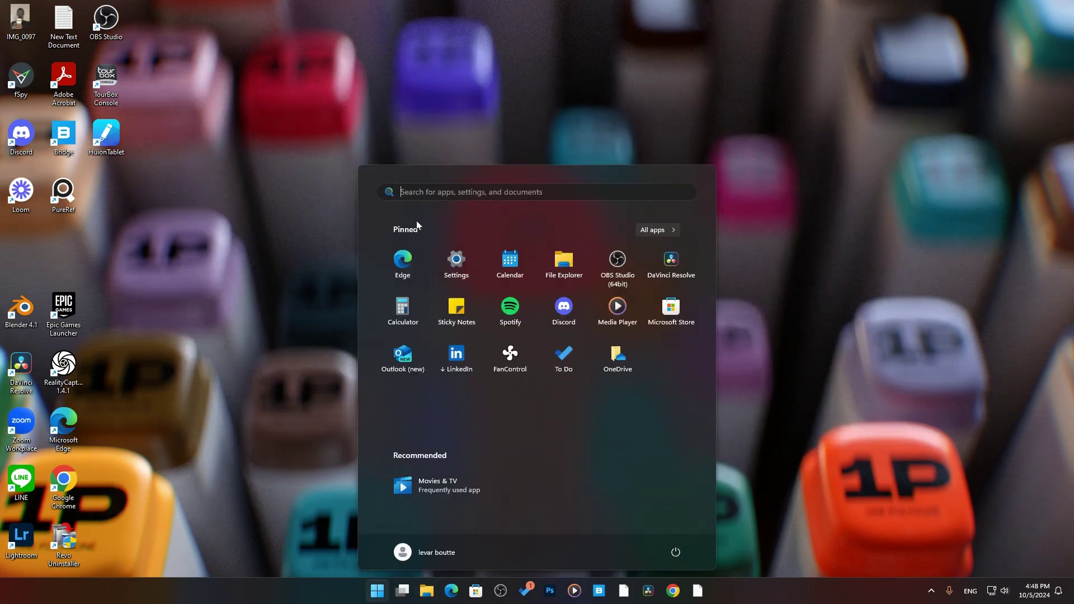
click(659, 229)
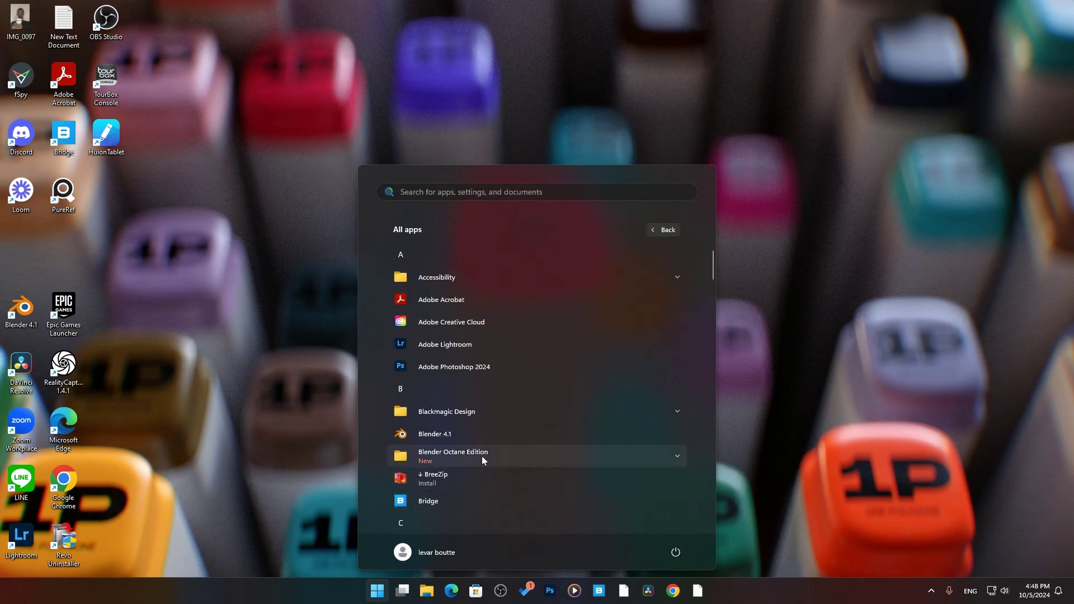
click(481, 456)
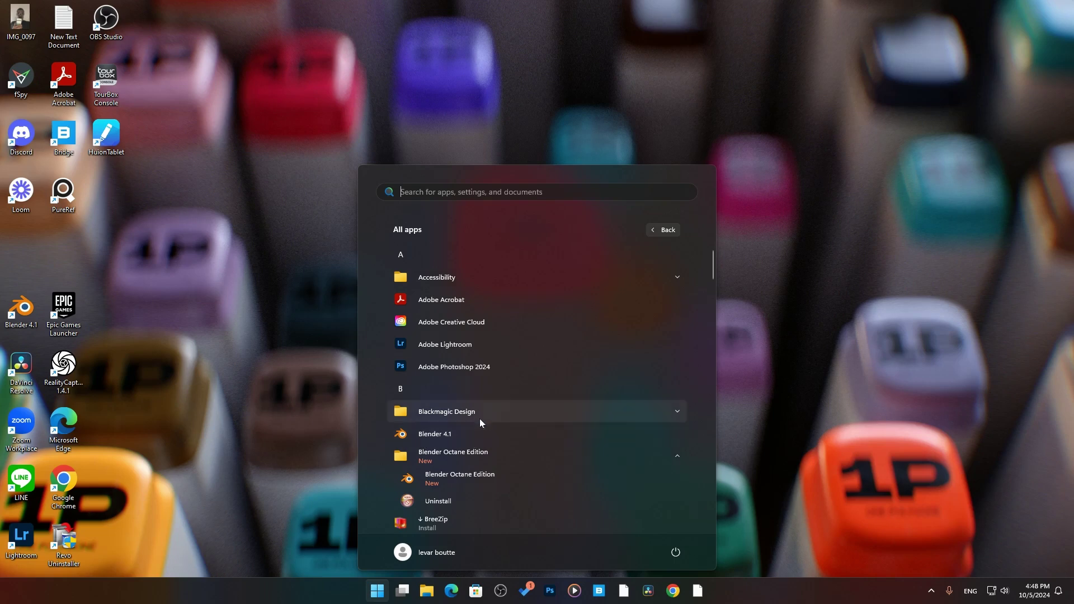
right_click(458, 474)
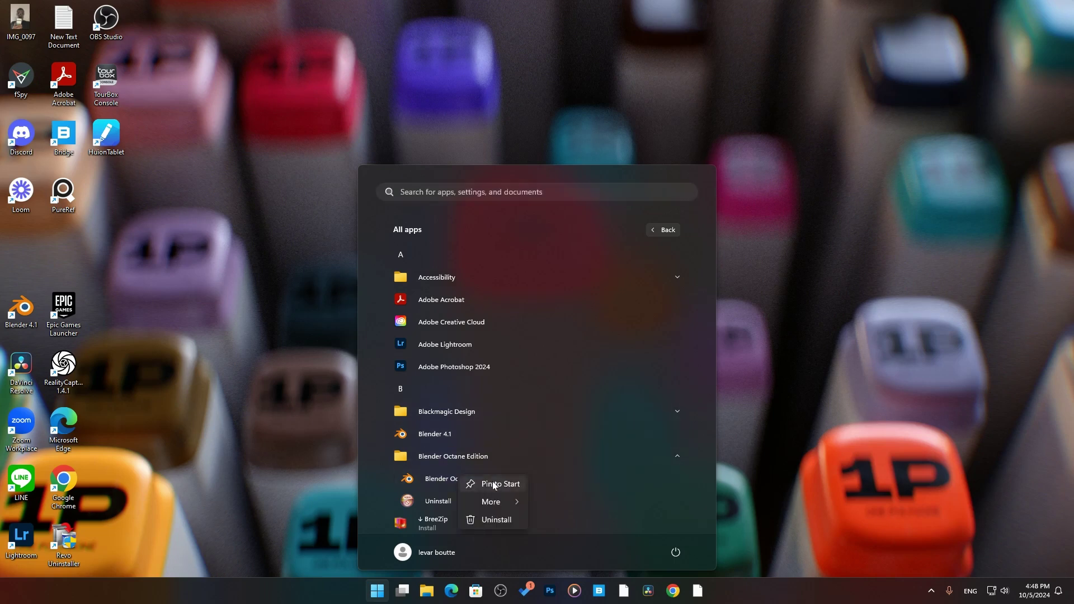
mouse_move(495, 503)
click(574, 511)
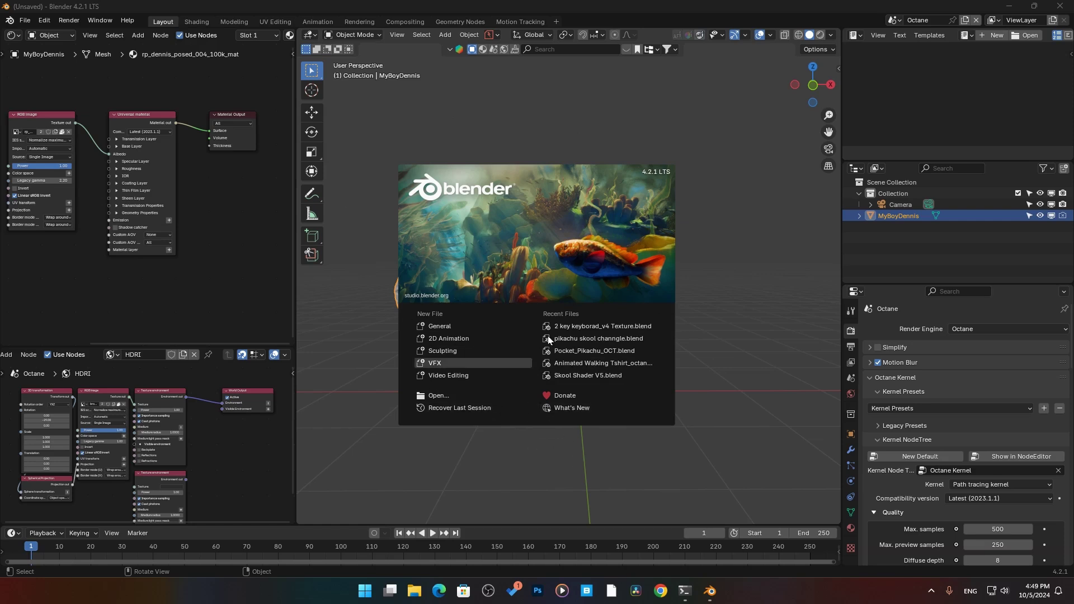
Dismiss the Blender splash screen and reveal the hidden system tray icons
click(618, 196)
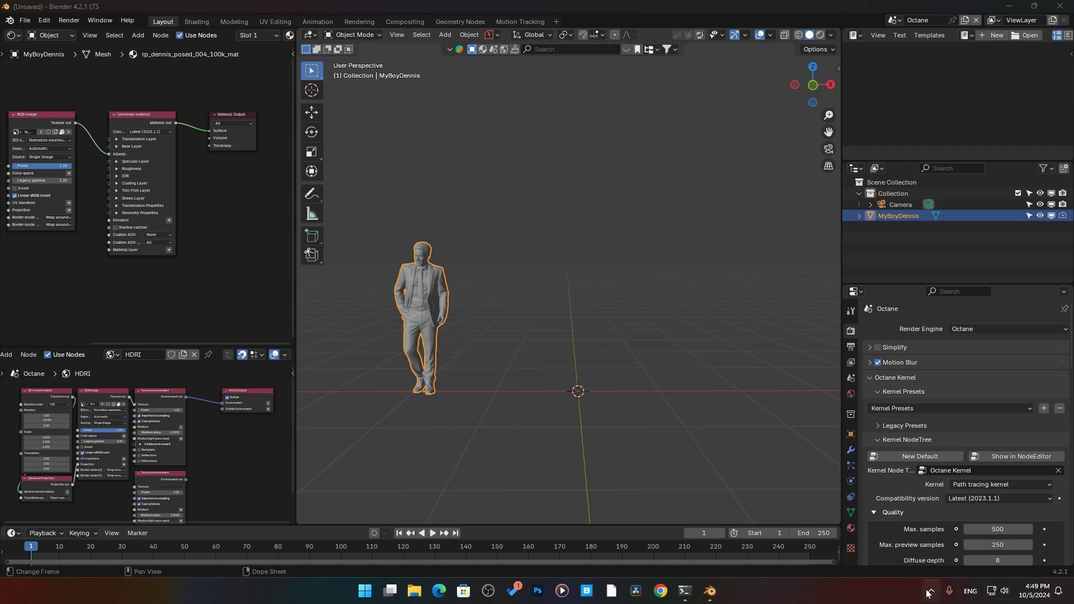
click(930, 591)
Launch OctaneServer Prime from the All apps list, then reveal the hidden tray icons
click(365, 590)
click(657, 230)
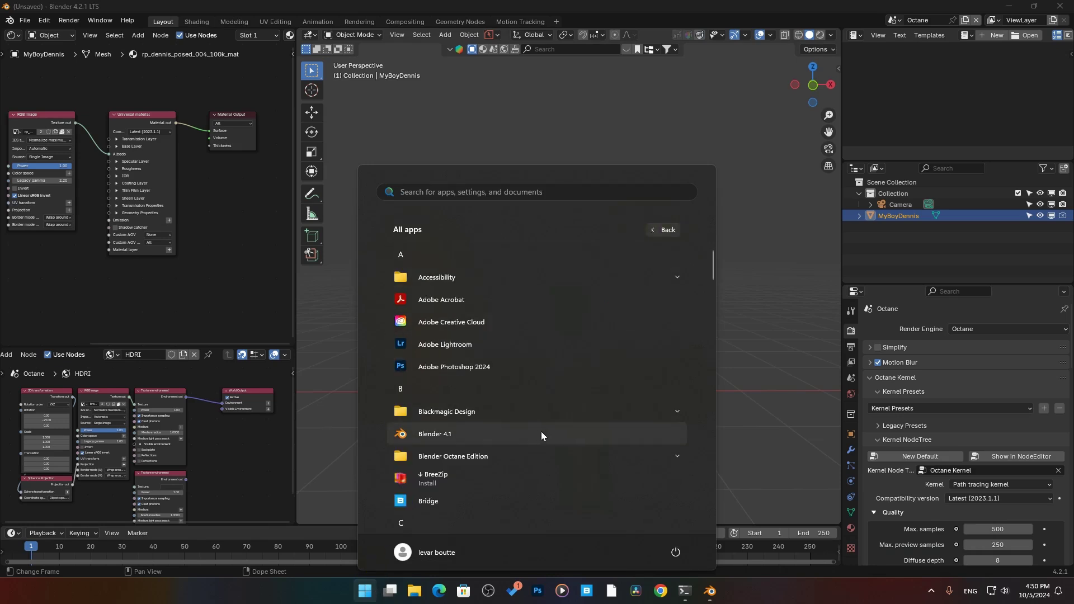
drag(715, 274, 711, 428)
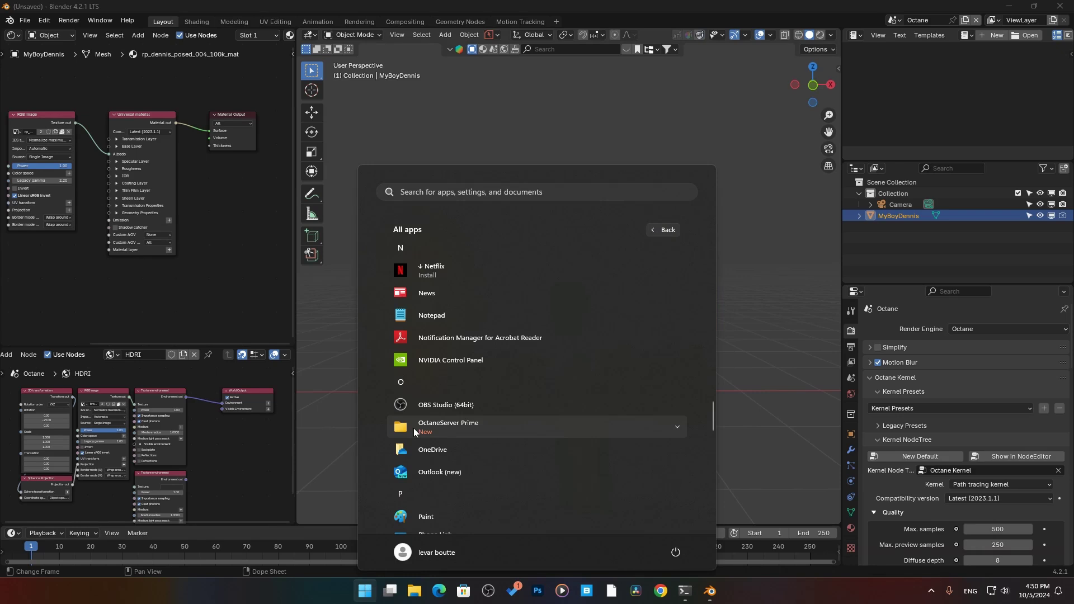
click(448, 431)
click(438, 452)
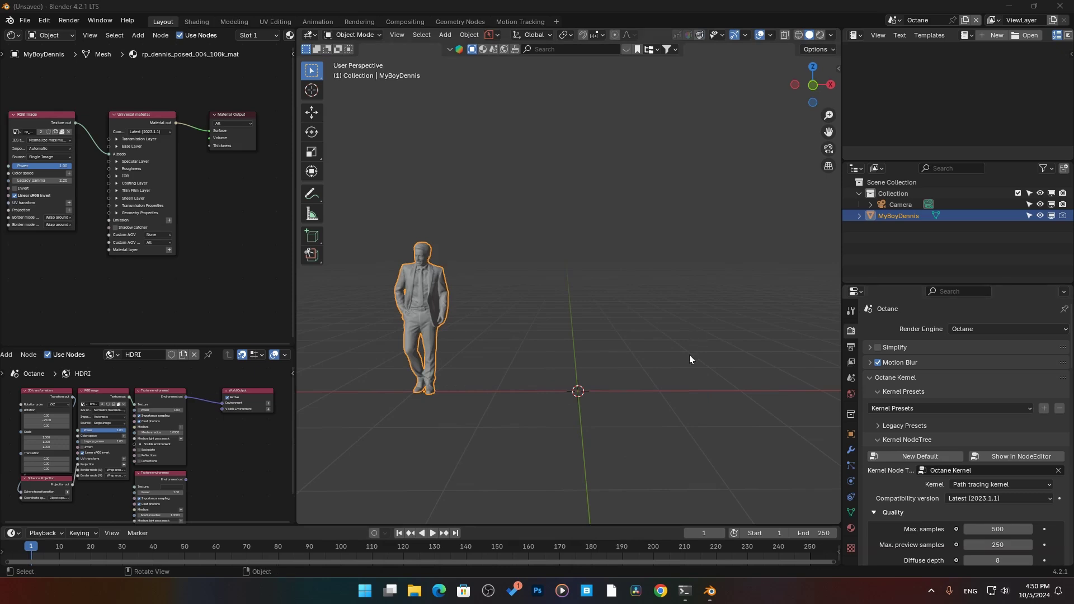
click(930, 591)
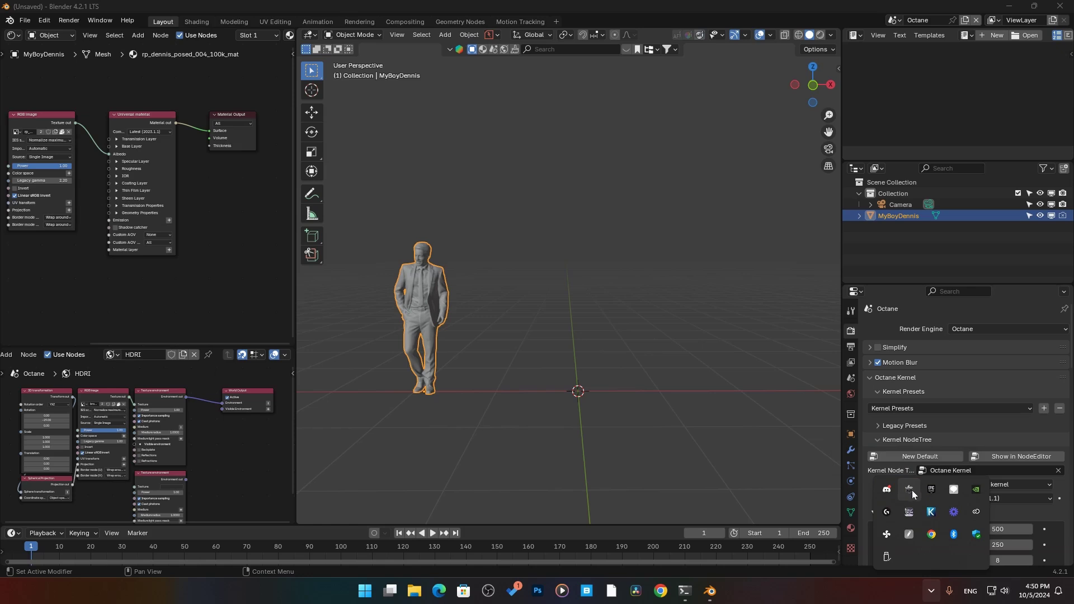
Activate the Octane server through the OTOY account login, then close its status window
click(910, 490)
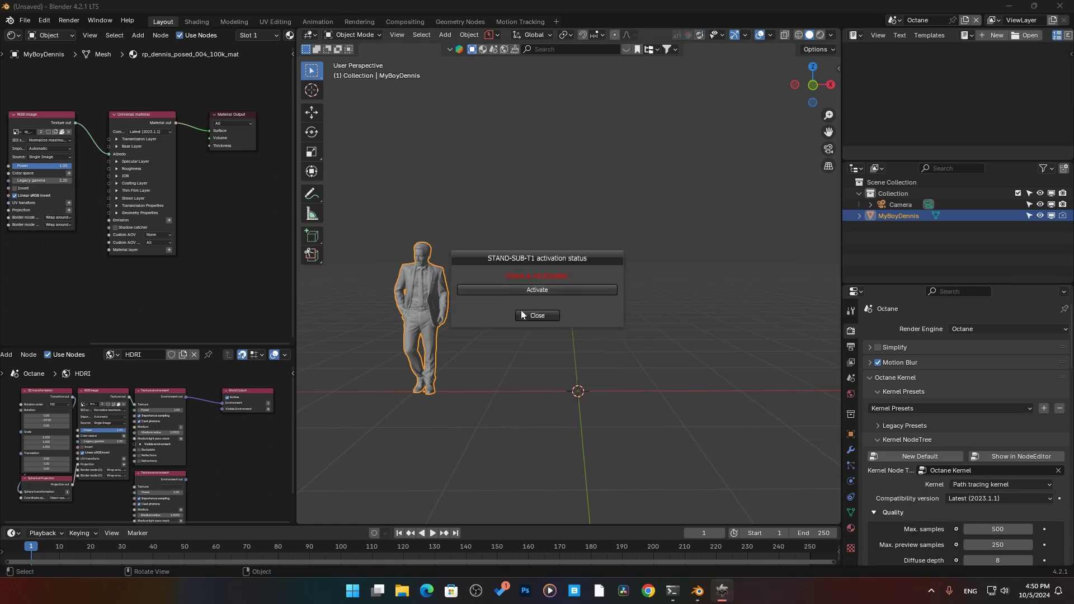
click(526, 290)
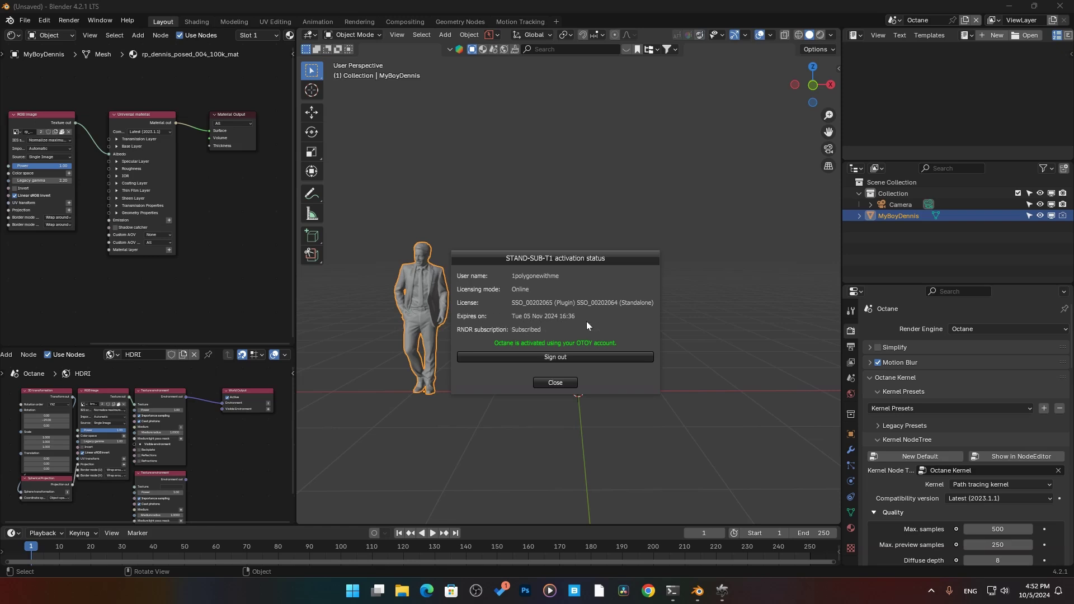
click(553, 383)
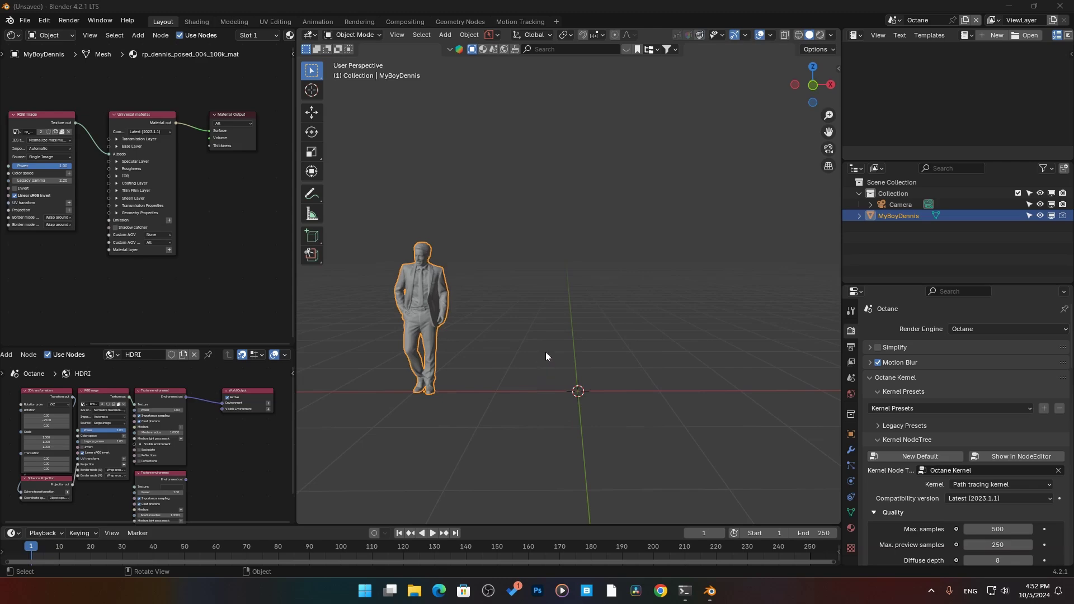